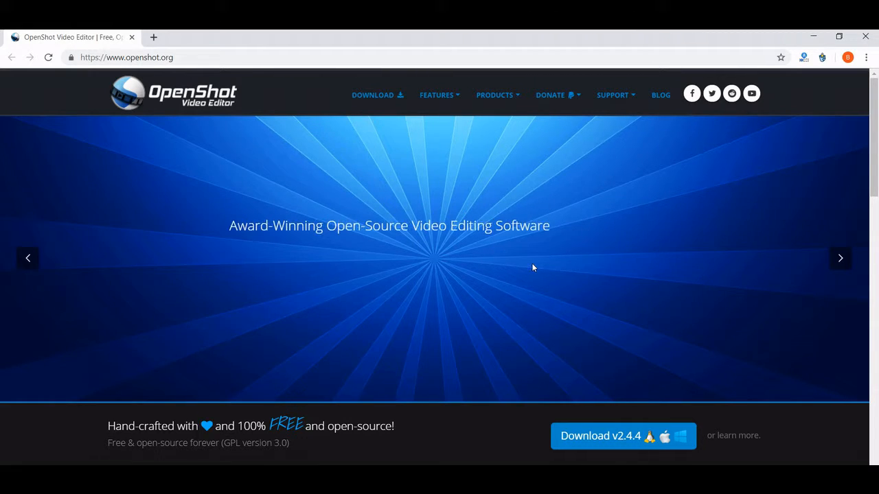
- Switch from the OpenShot website to the OpenShot Video Editor and maximize its window
mouse_move(555, 94)
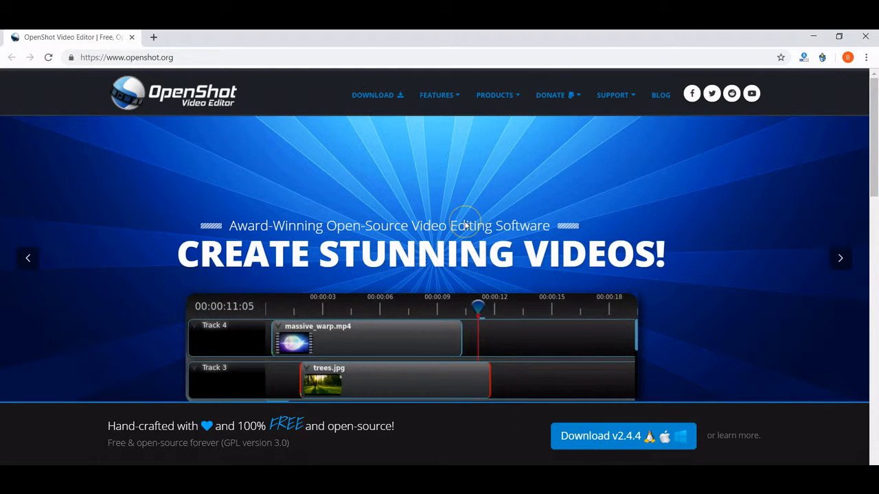
left_click(596, 453)
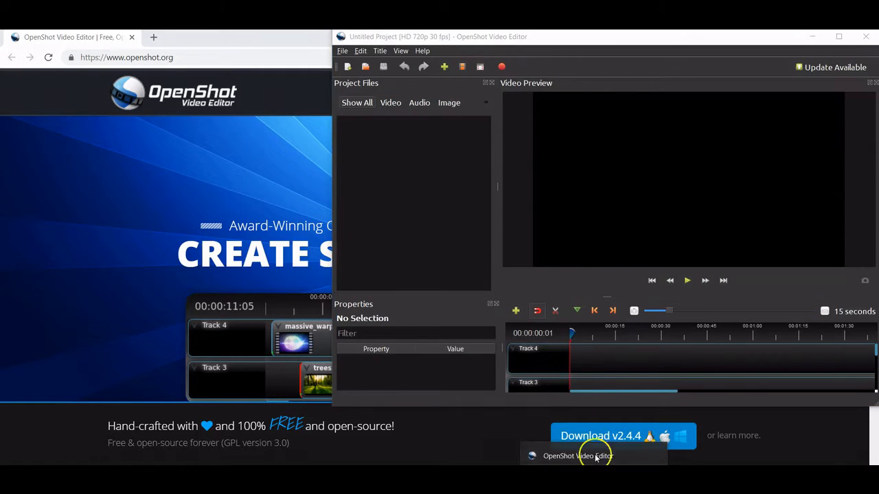
left_click_drag(624, 35, 476, 31)
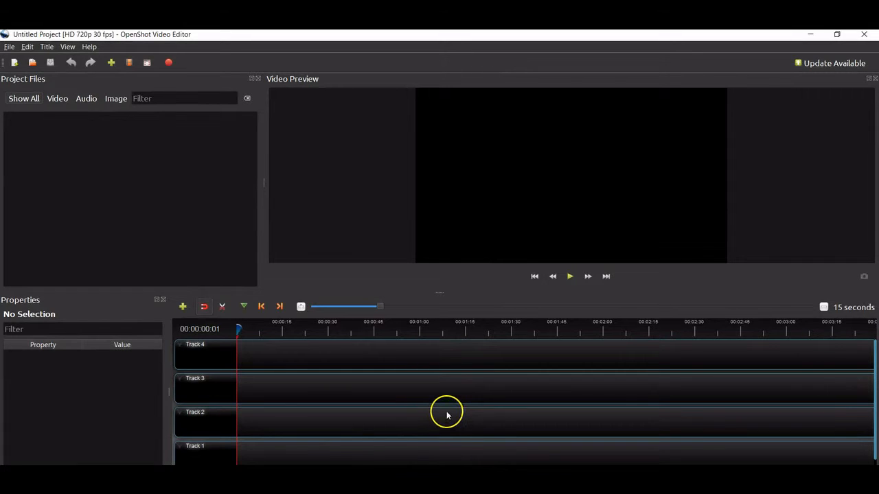
left_click(10, 46)
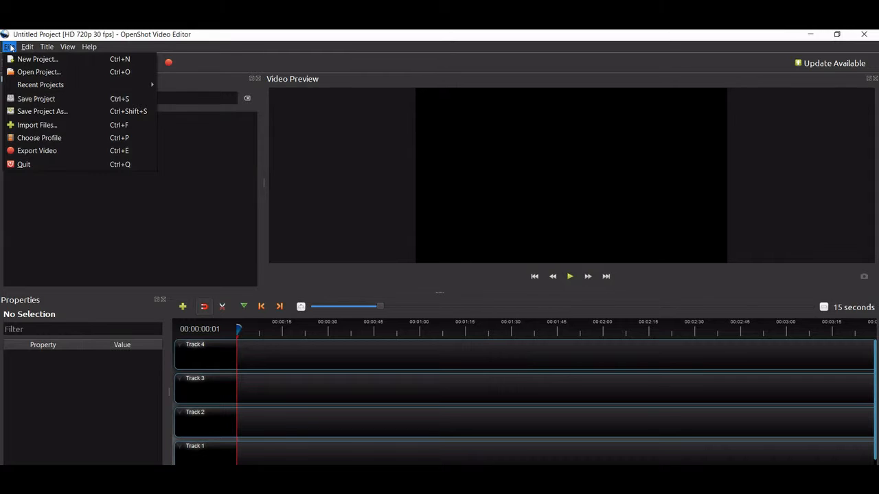
left_click(25, 71)
left_click(333, 41)
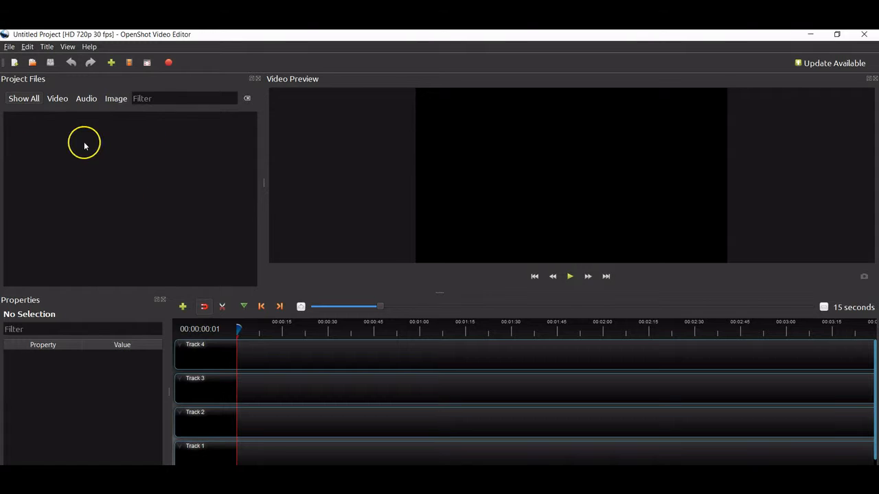
left_click(30, 48)
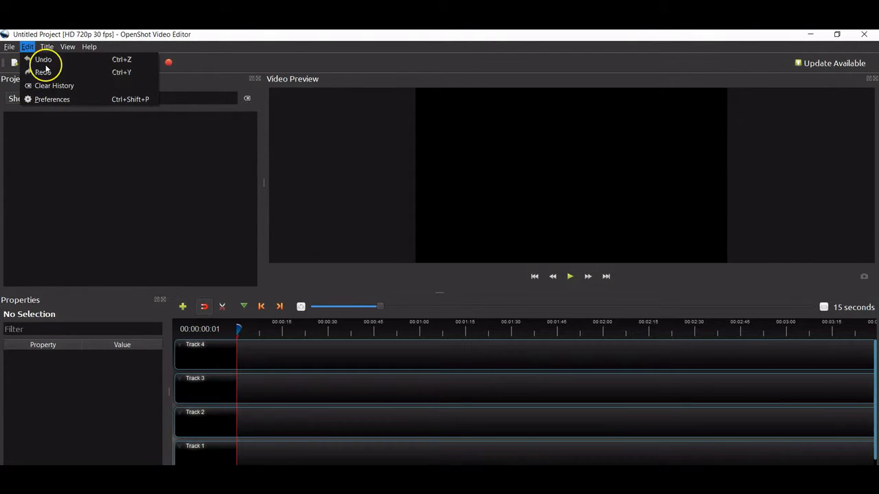
- Open the animated title templates, try the World Map template, and dismiss the resulting message
mouse_move(54, 47)
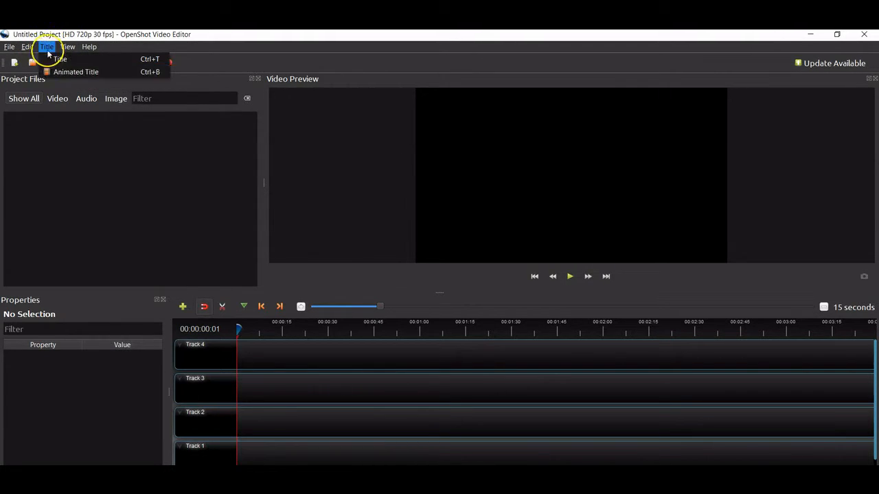
left_click(58, 72)
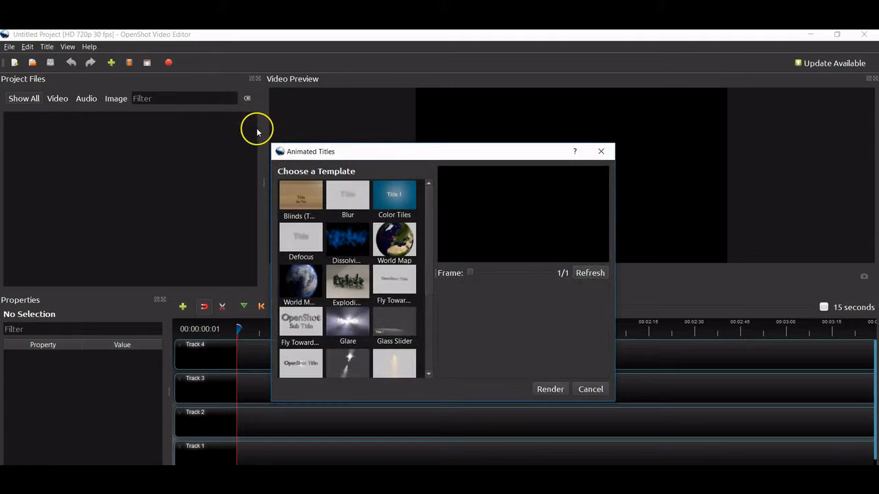
left_click(405, 242)
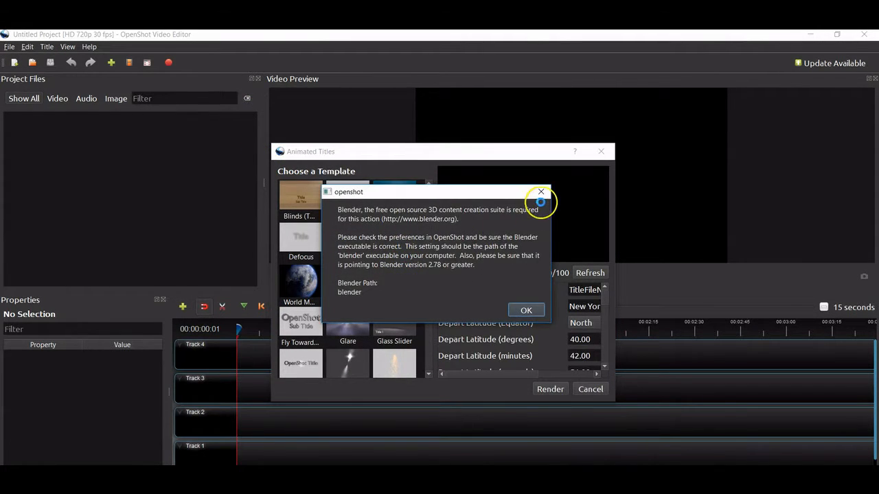
left_click(541, 193)
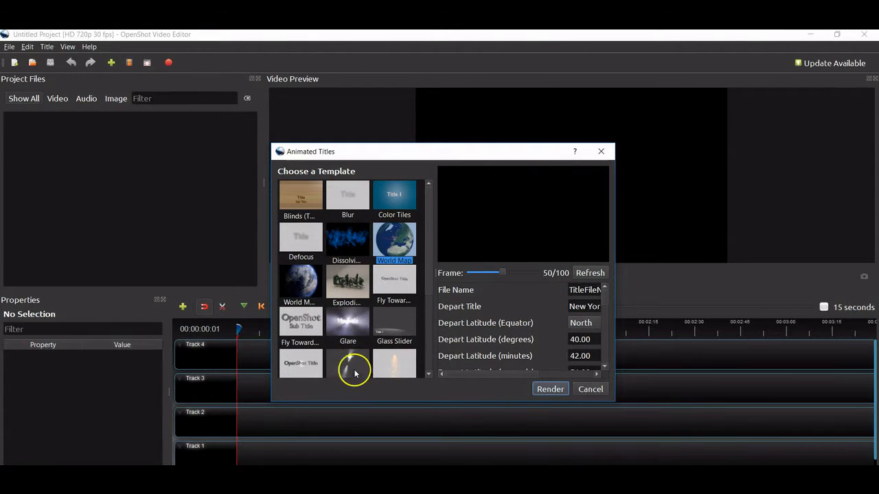
- Try the Lens Flare animated title template and dismiss the resulting message
scroll(355, 357, "down", 3)
scroll(359, 338, "up", 3)
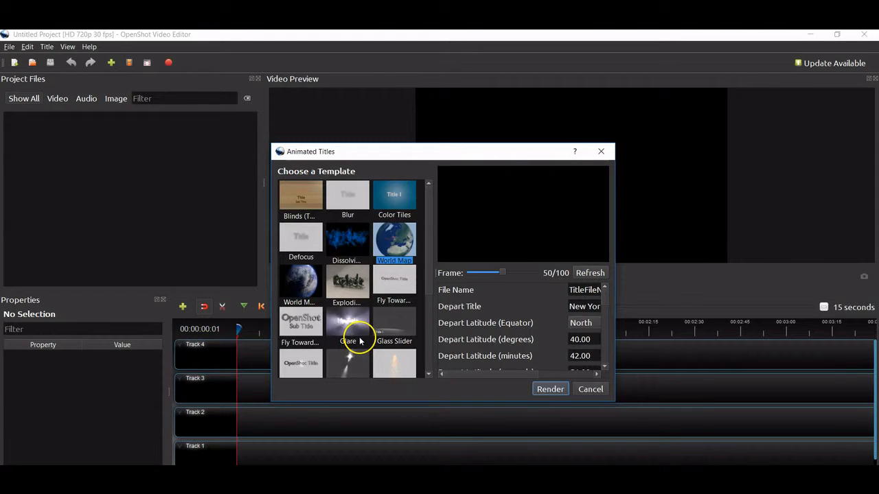
scroll(360, 333, "down", 3)
left_click(346, 230)
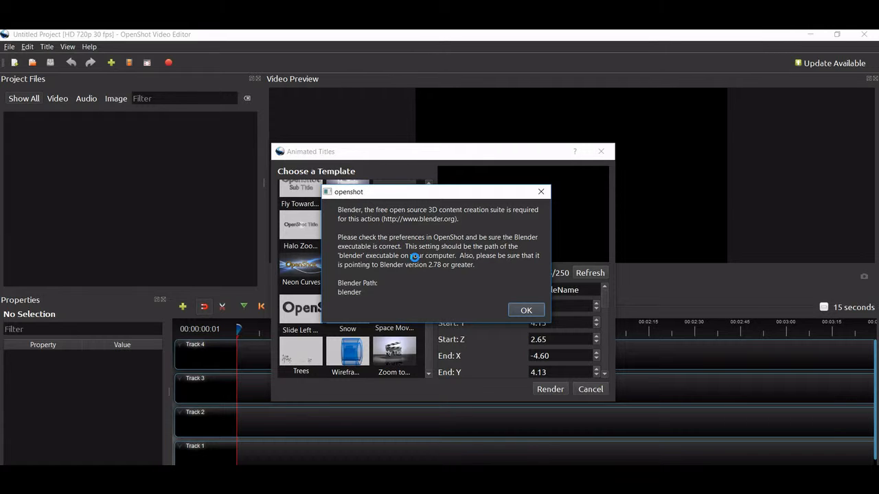
left_click(530, 311)
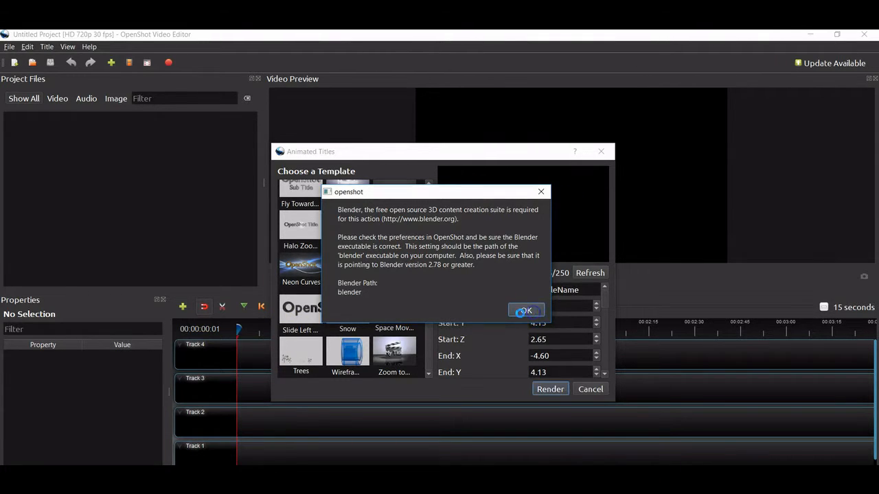
left_click(546, 193)
- Browse the remaining animated title templates, try another text template, and close the dialog without rendering
scroll(302, 264, "up", 5)
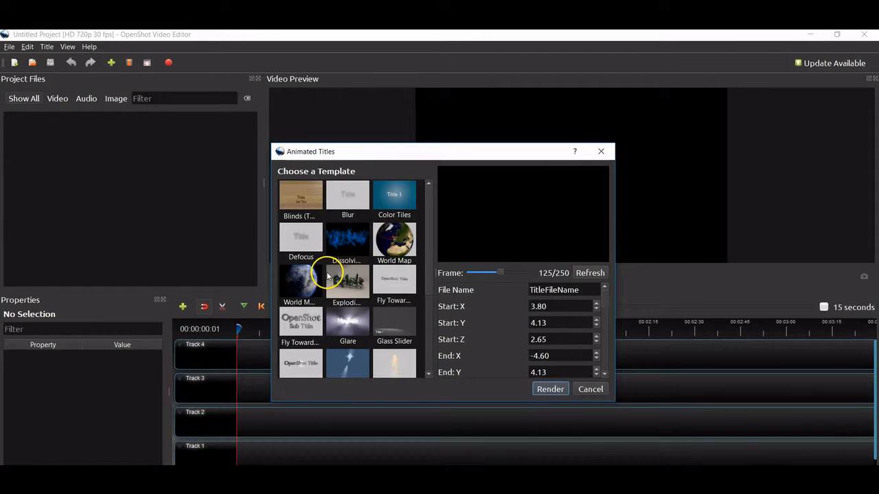
scroll(332, 261, "down", 3)
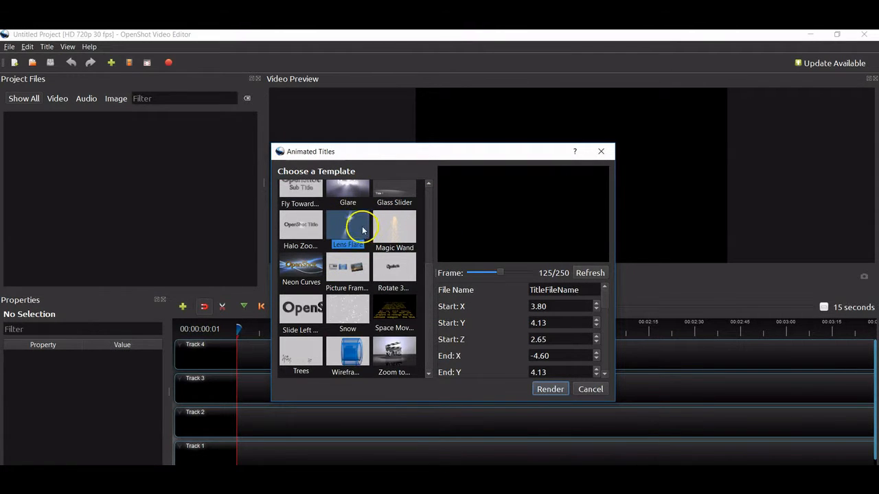
scroll(373, 282, "up", 3)
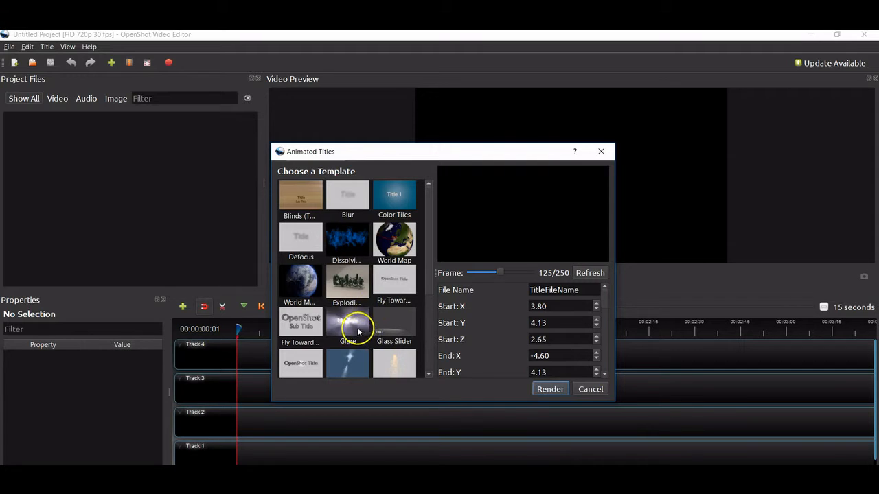
scroll(348, 220, "down", 3)
left_click(347, 235)
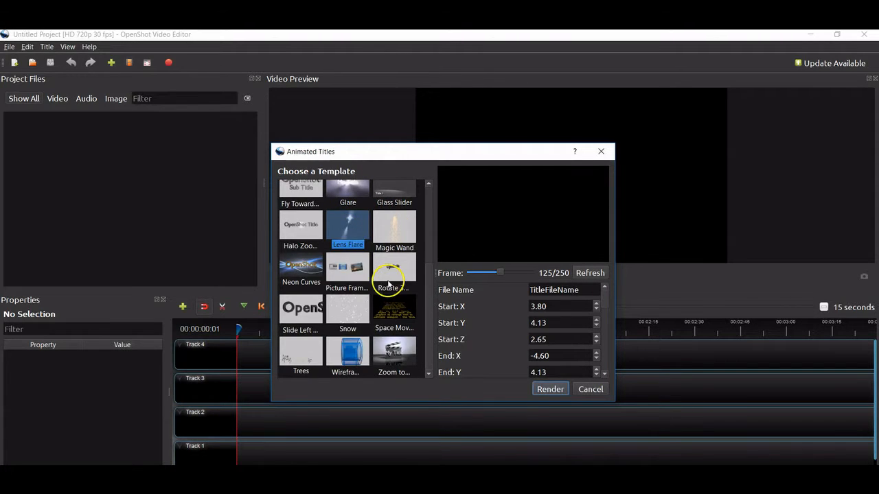
scroll(382, 285, "up", 3)
left_click(353, 264)
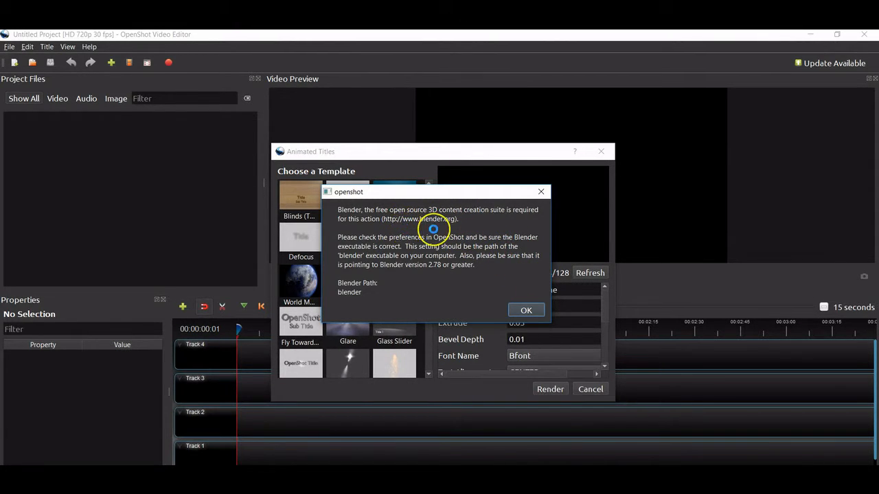
left_click(541, 192)
left_click(601, 151)
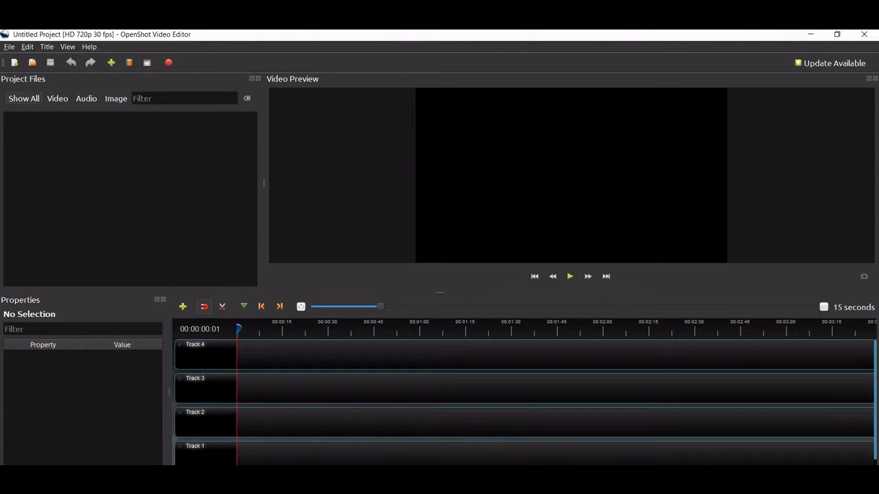
left_click(8, 47)
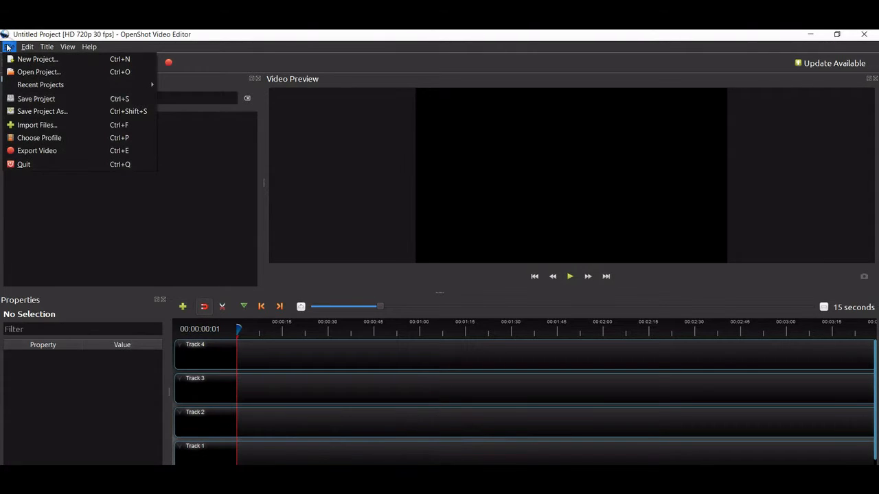
left_click(8, 47)
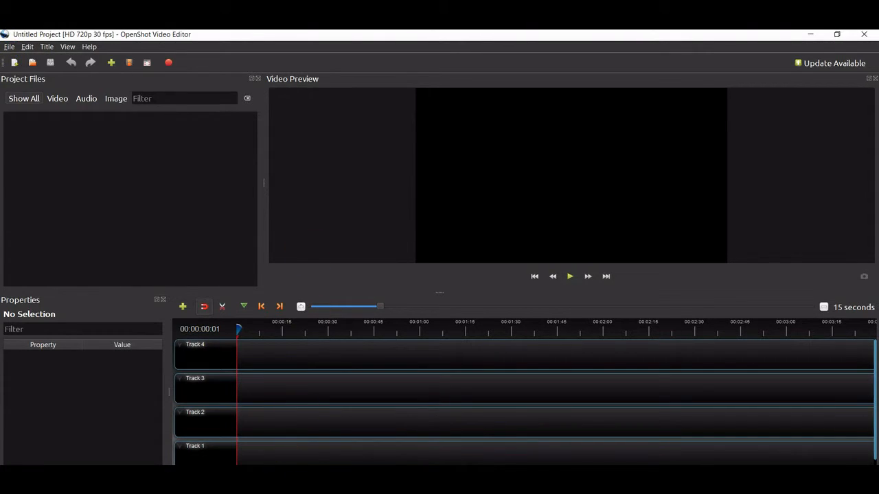
- Import DDIMbeginner.mp4 from the YOUTUBE folder and place it on Track 4 at about the 15-second mark
key("alt+Tab")
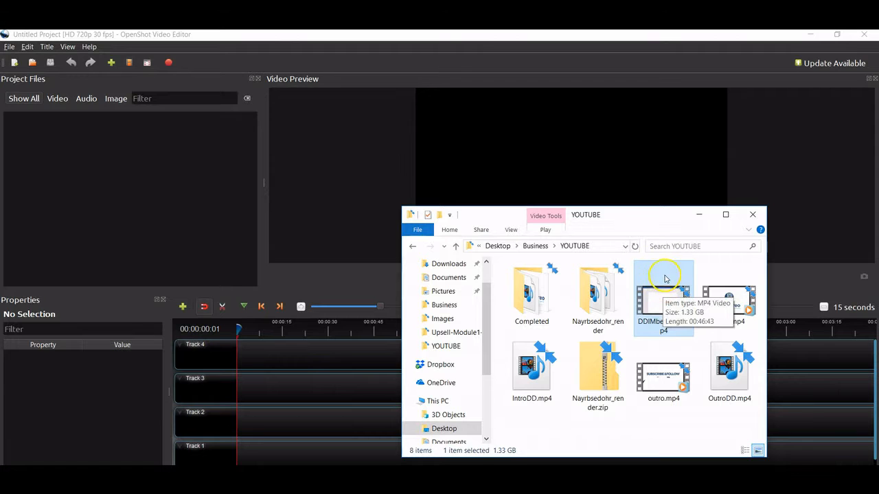
left_click_drag(665, 278, 283, 352)
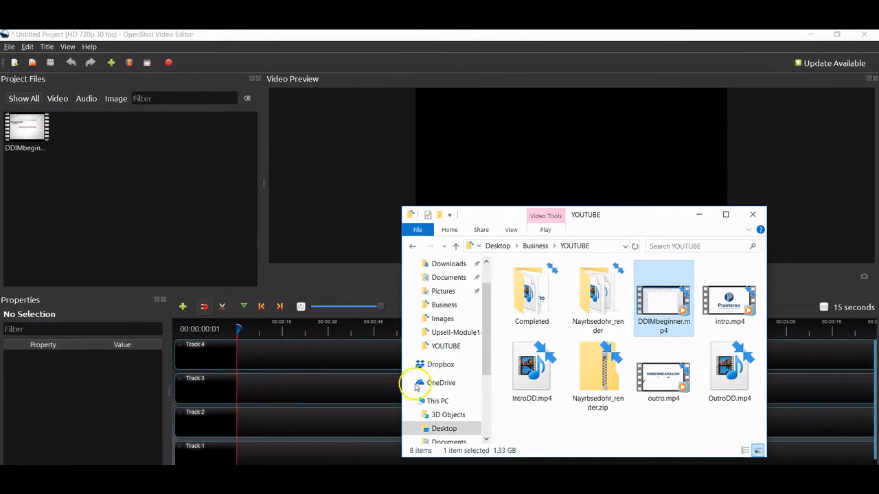
left_click(697, 218)
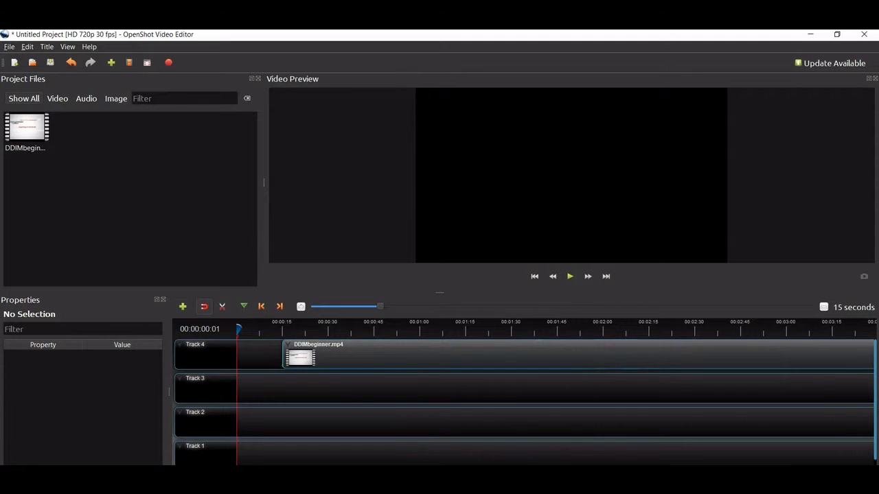
- Shift the DDIMbeginner.mp4 clip slightly earlier on Track 4 and keep it selected
left_click(727, 350)
left_click_drag(699, 349, 512, 373)
left_click(315, 348)
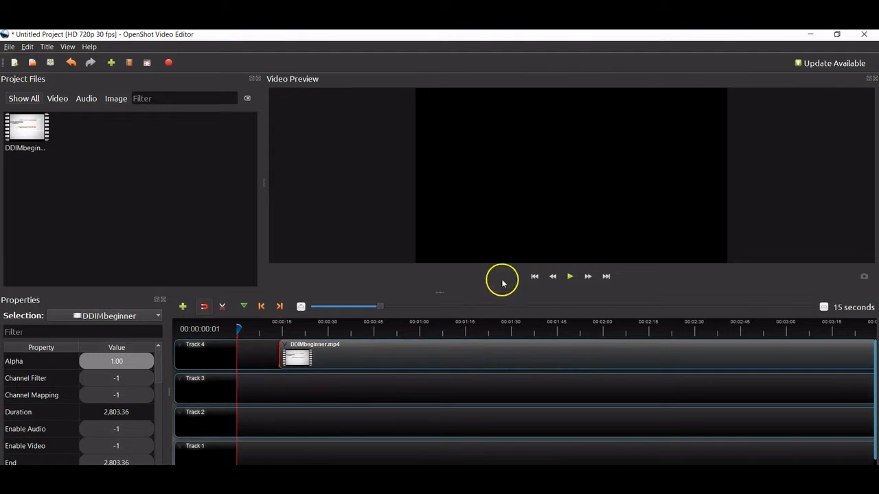
- Play the timeline to preview the start of the clip, pause it, and return the playhead to the beginning
left_click(570, 276)
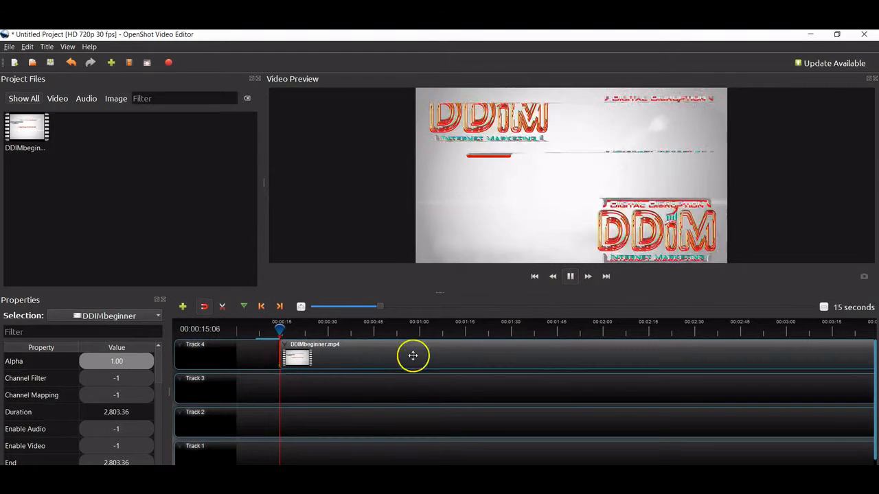
left_click(563, 280)
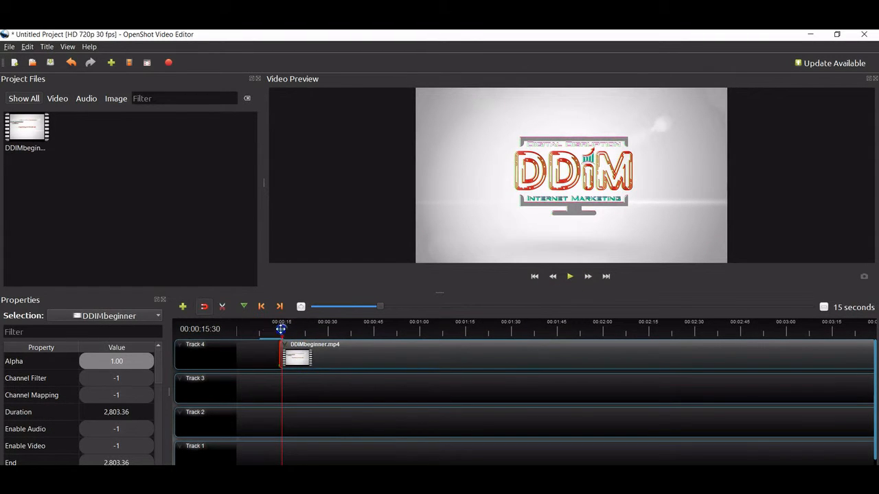
left_click_drag(281, 330, 237, 331)
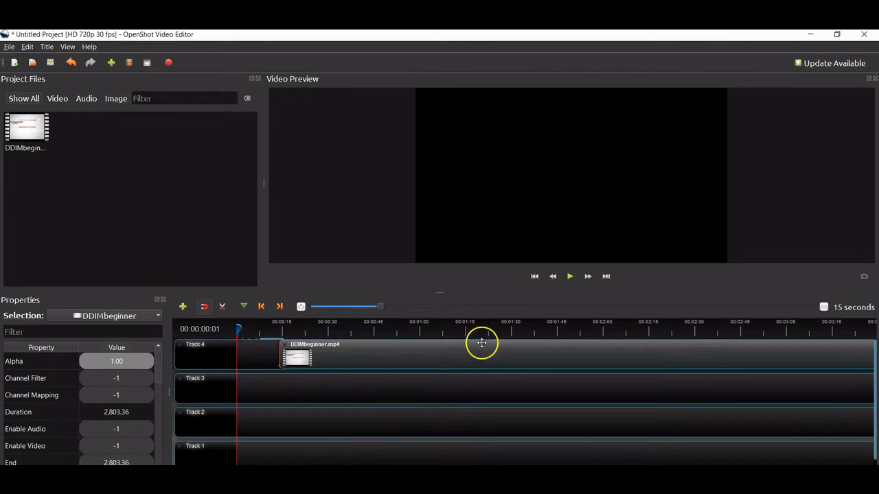
- Nudge the DDIMbeginner.mp4 clip a little closer to the start of the timeline on Track 4
mouse_move(545, 354)
left_mouse_down()
mouse_move(503, 345)
mouse_move(549, 345)
left_mouse_up()
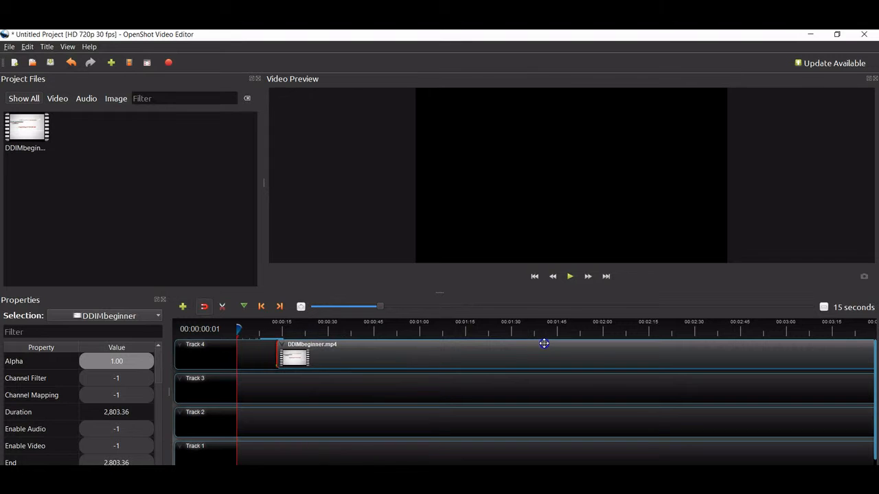
left_click_drag(677, 355, 628, 342)
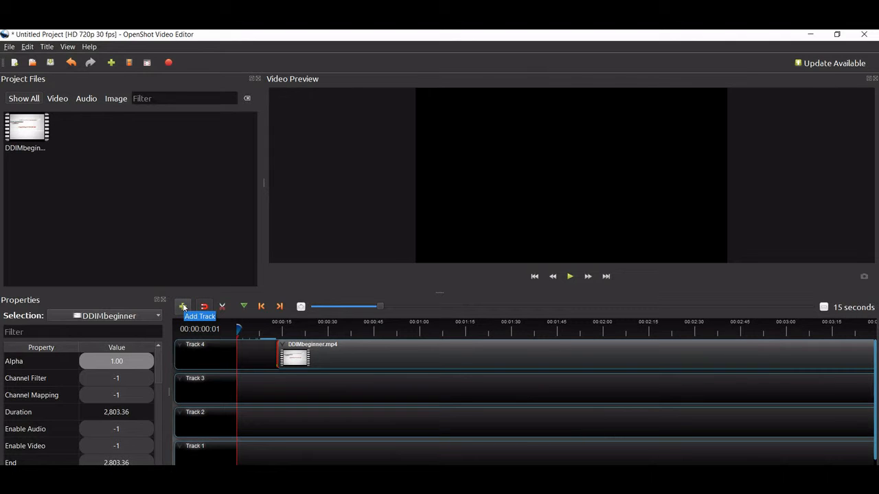
- Split the DDIMbeginner.mp4 clip about 4.67 seconds after its start with the Razor Tool
left_click(203, 305)
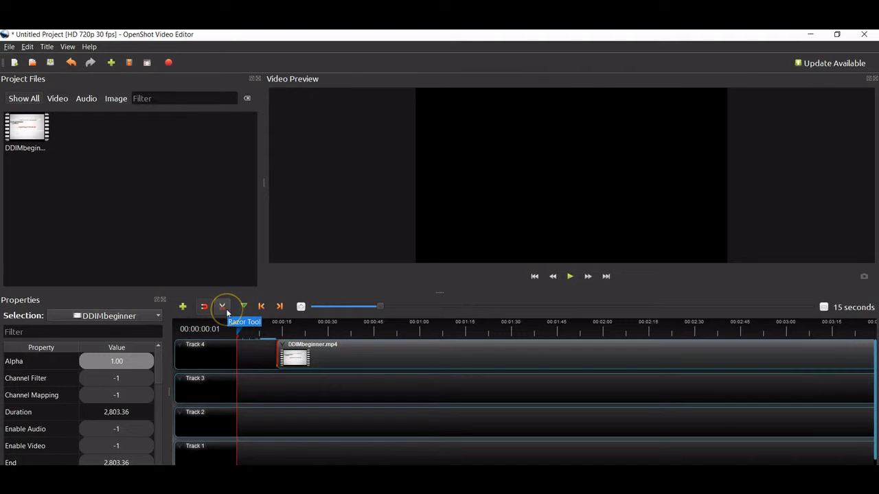
left_click(224, 309)
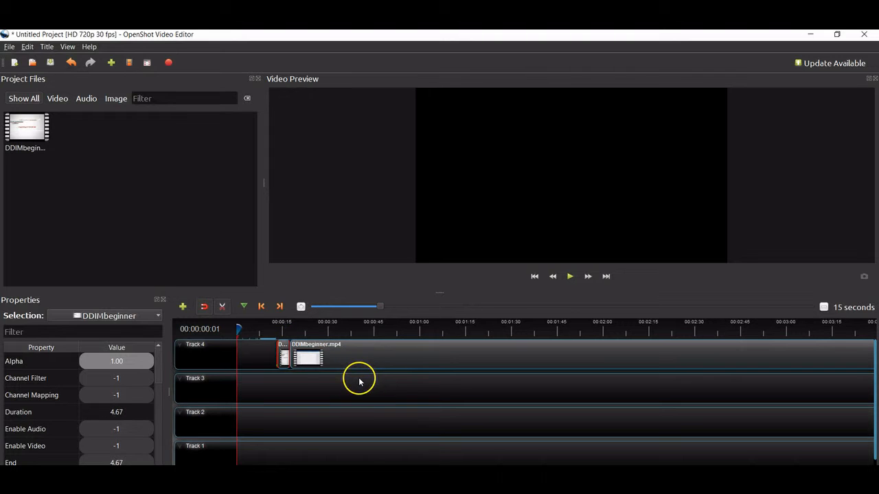
left_click(291, 353)
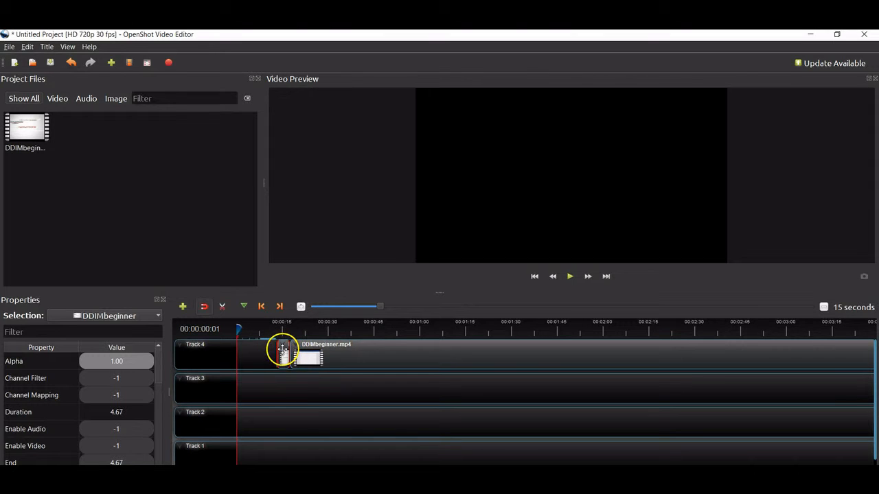
- Move the short first piece of the split clip earlier on Track 4, leaving a gap before the longer piece
left_click_drag(278, 348, 275, 347)
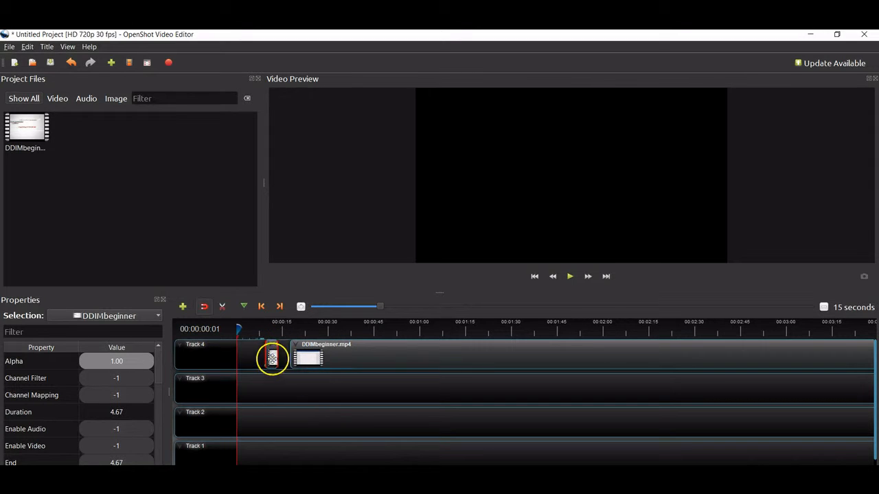
mouse_move(274, 357)
left_mouse_down()
mouse_move(399, 355)
mouse_move(244, 355)
mouse_move(279, 355)
left_mouse_up()
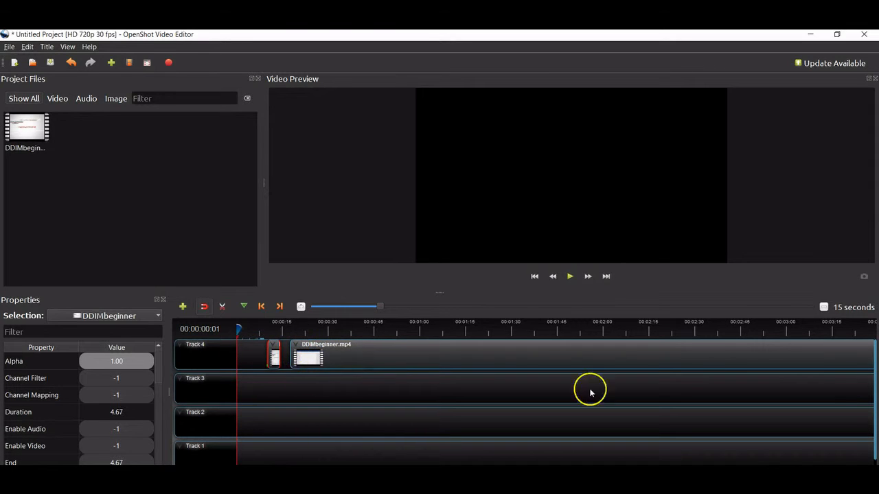
- Remove the short first piece of the split DDIMbeginner.mp4 clip from Track 4
right_click(275, 350)
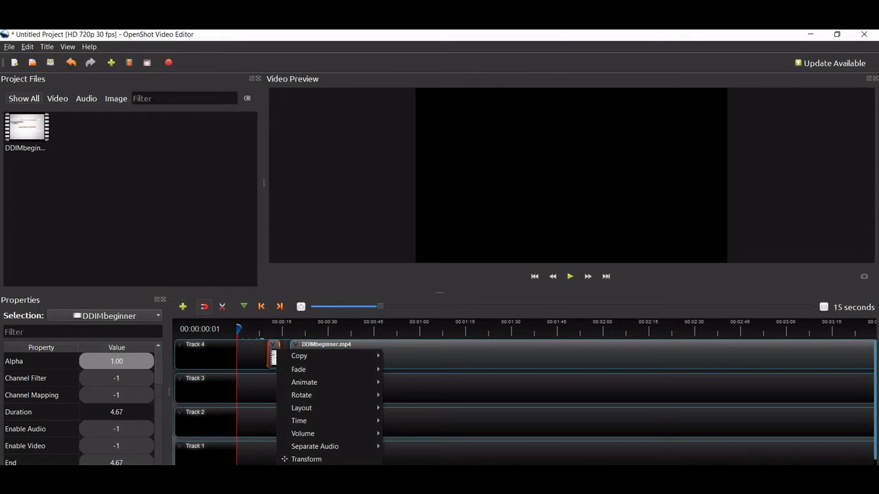
left_click(322, 491)
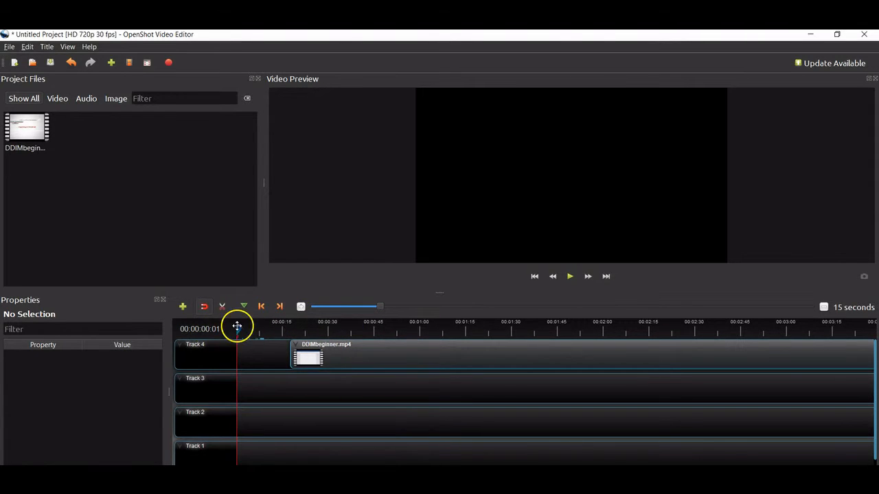
left_click_drag(237, 328, 202, 333)
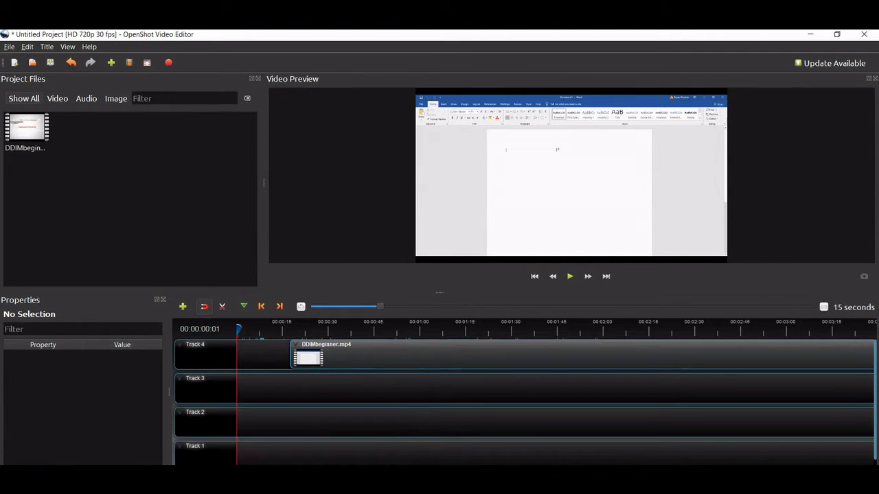
- Add intro.mp4 from the YOUTUBE folder to Track 4 and place it at the very start of the timeline
key("alt+Tab")
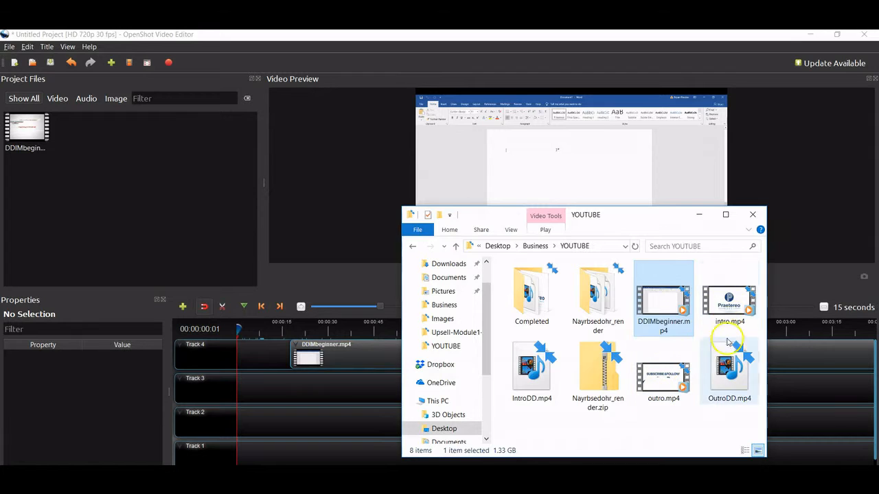
left_click(729, 304)
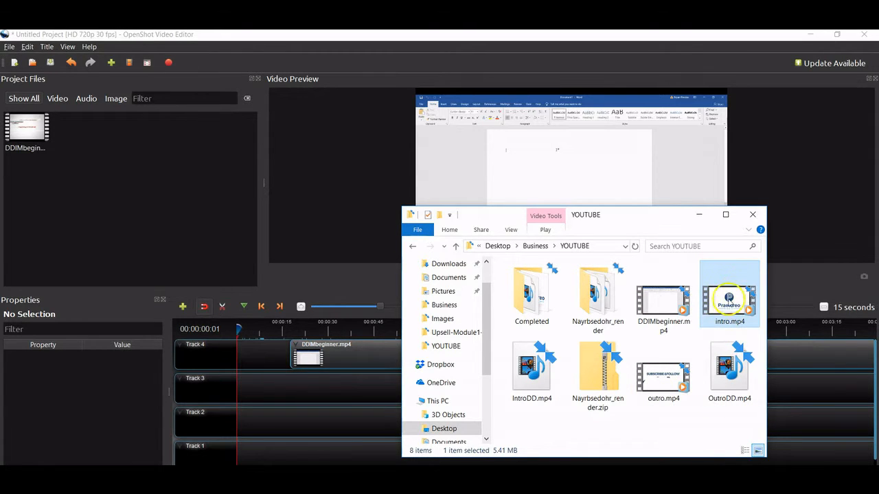
left_click_drag(734, 299, 278, 356)
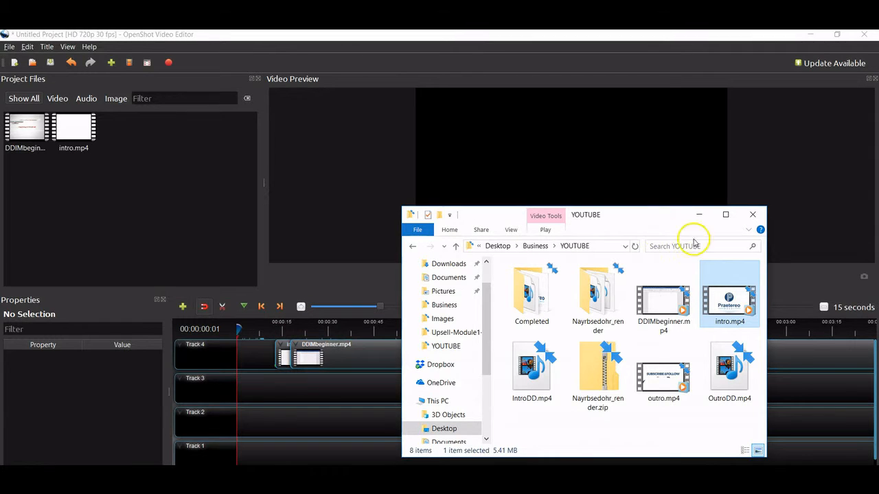
left_click(708, 215)
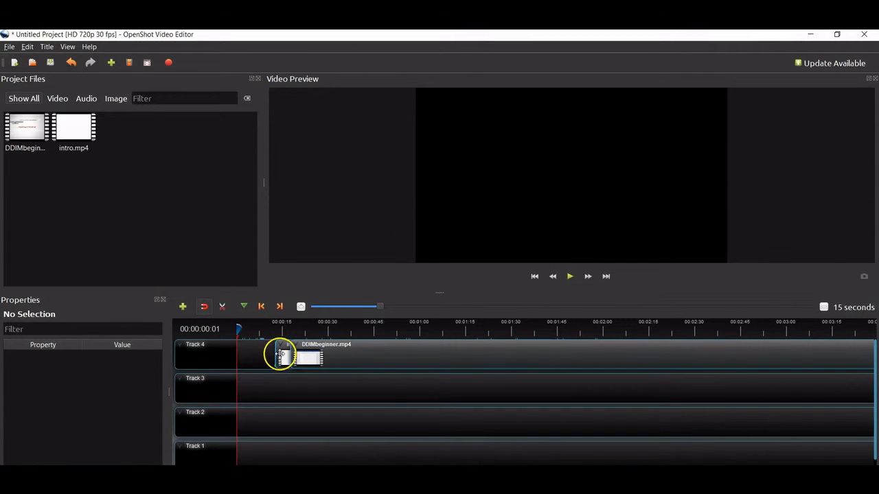
left_click(279, 354)
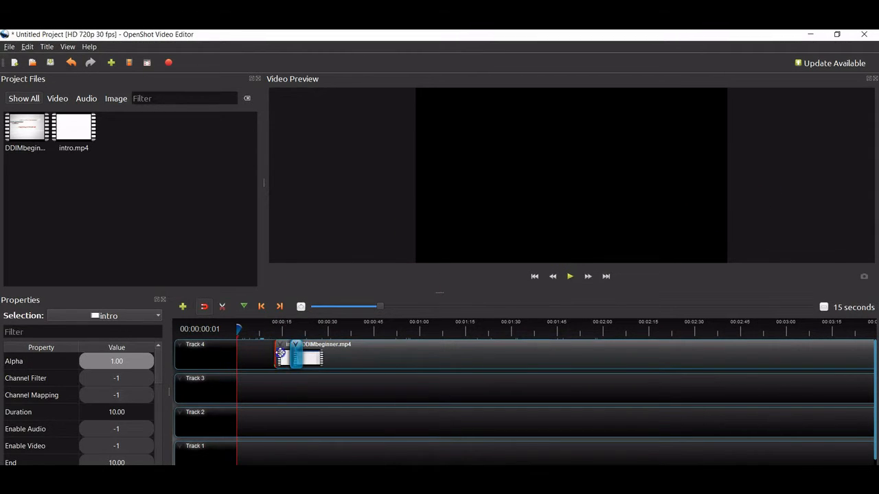
left_click_drag(280, 354, 245, 353)
- Remove the leftover Fade transition from the beginning of the DDIMbeginner.mp4 clip
left_click(295, 354)
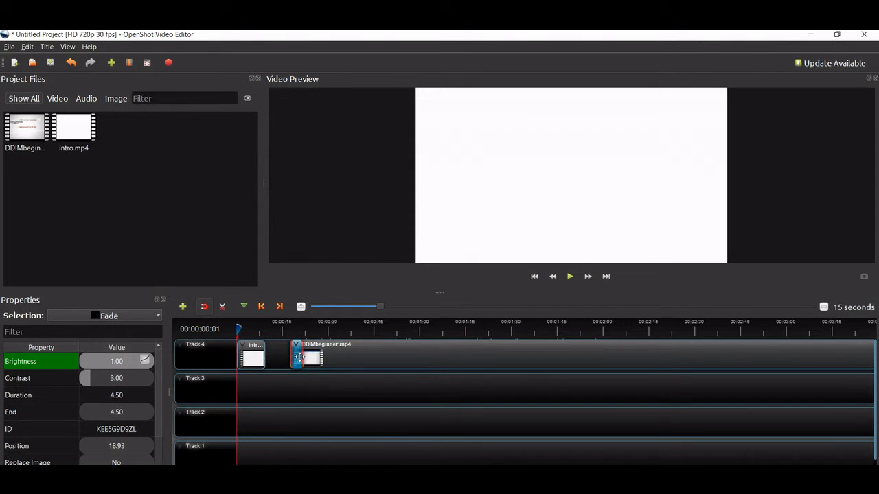
right_click(296, 357)
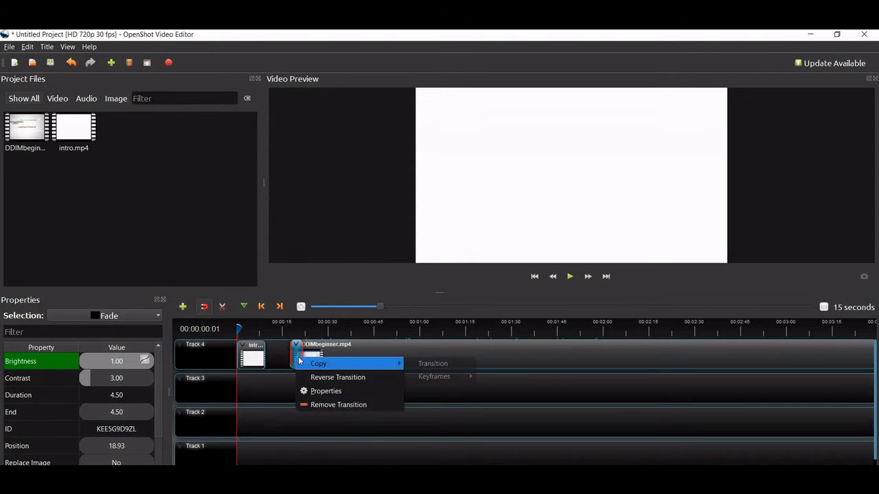
left_click(330, 406)
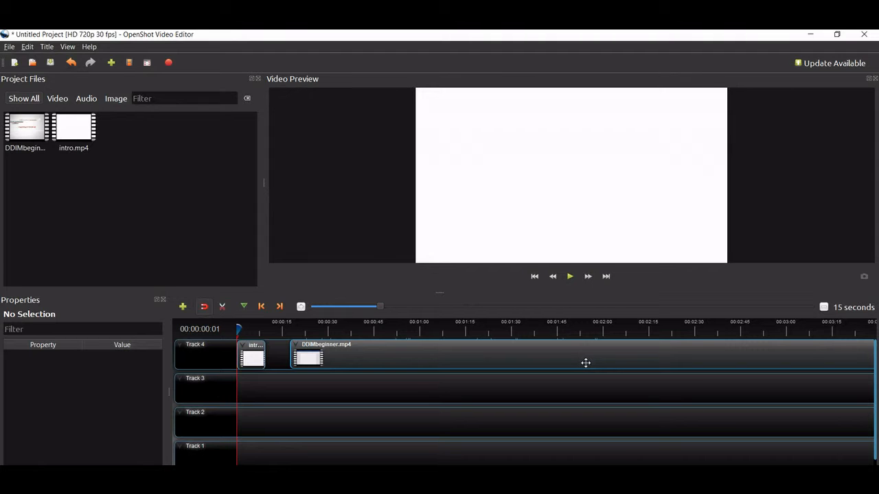
- Move the DDIMbeginner.mp4 clip earlier on Track 4 so it starts right where the intro clip ends
left_click(242, 359)
left_click_drag(498, 349, 478, 347)
left_click(579, 393)
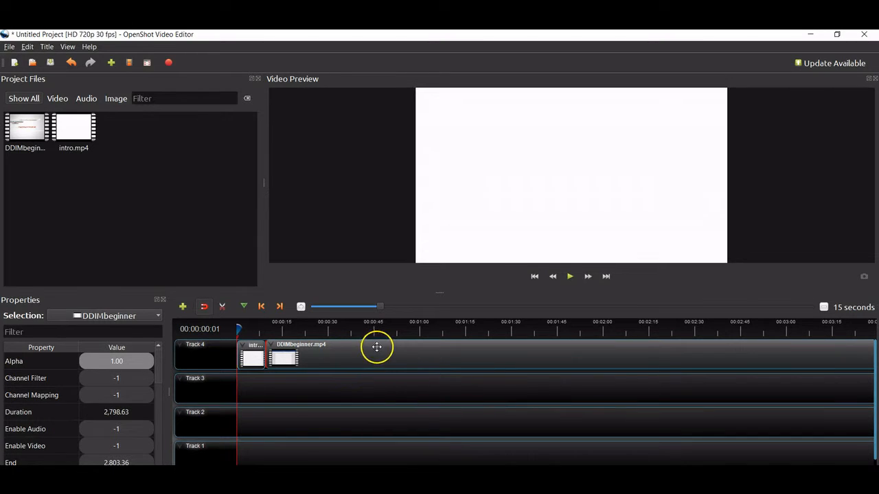
left_click_drag(373, 351, 375, 350)
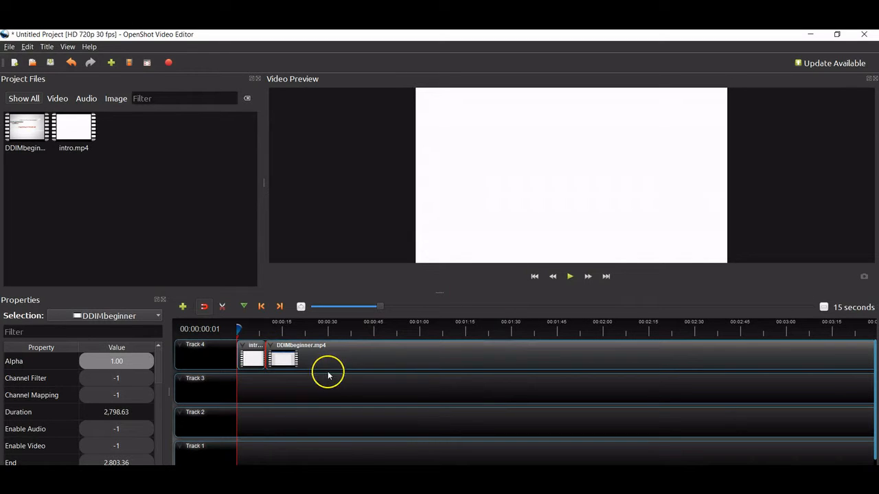
- Preview the intro running into the DDIMbeginner.mp4 clip, pause, and nudge that clip tighter against the intro
left_click(570, 276)
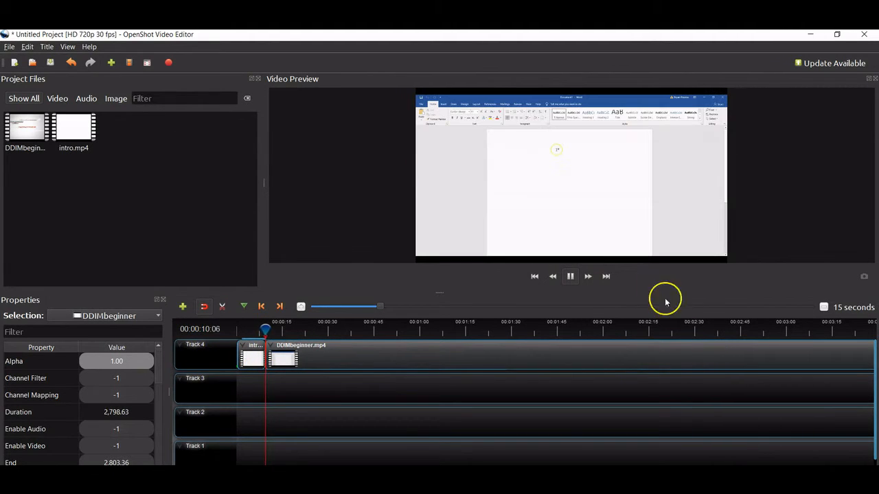
left_click(571, 278)
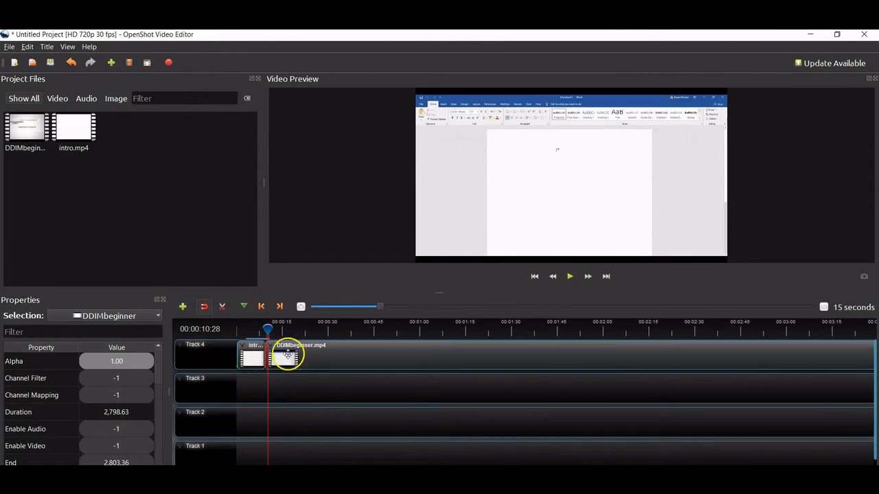
left_click_drag(287, 354, 270, 358)
- Add outro.mp4 from the YOUTUBE folder to Track 4 and snap it against the end of the DDIMbeginner.mp4 clip
scroll(555, 391, "right", 20)
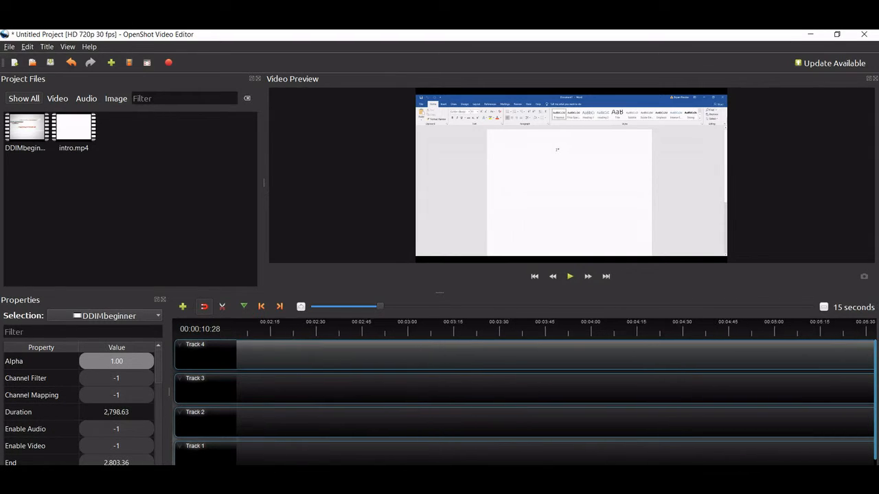
scroll(554, 392, "right", 3)
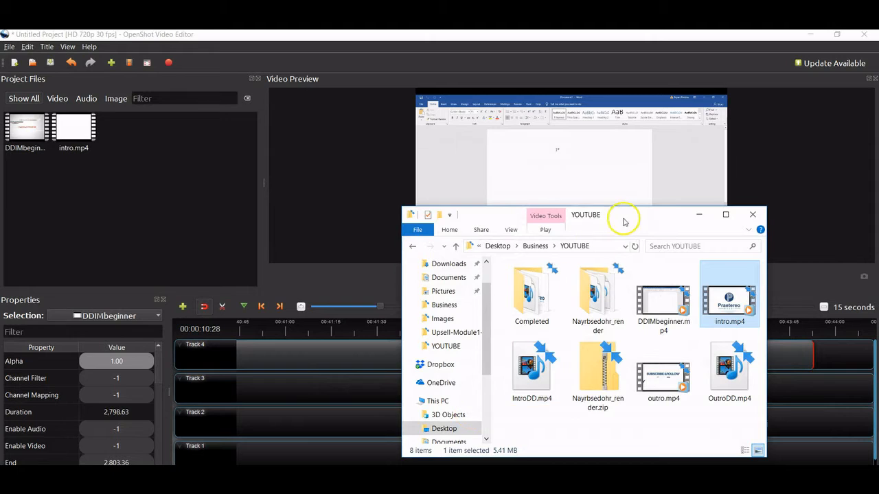
left_click_drag(622, 220, 435, 221)
left_click_drag(487, 377, 845, 354)
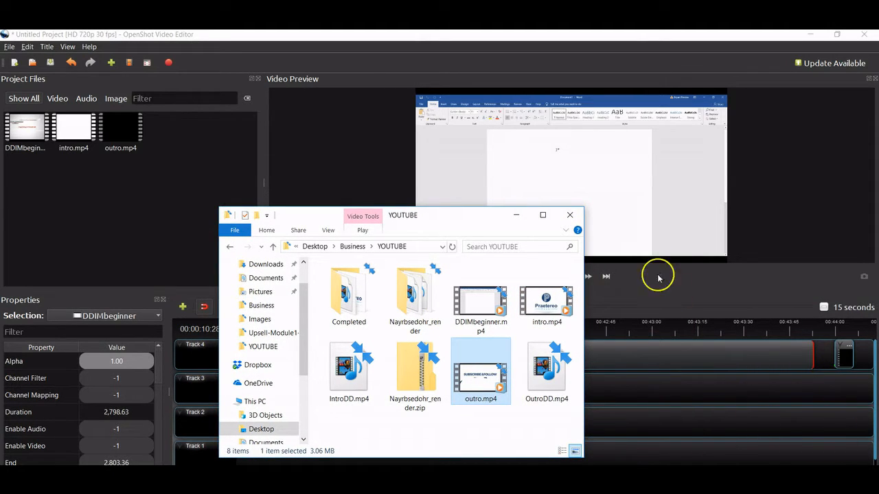
left_click(517, 215)
left_click(833, 356)
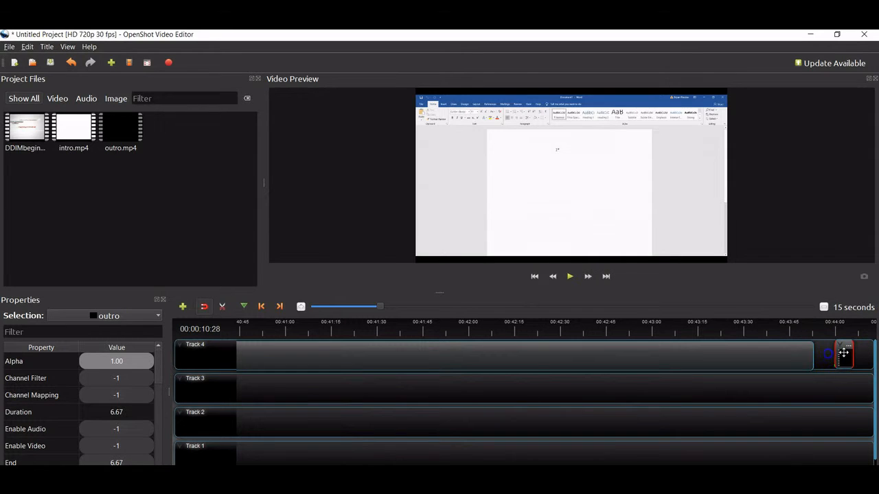
left_click_drag(843, 353, 825, 351)
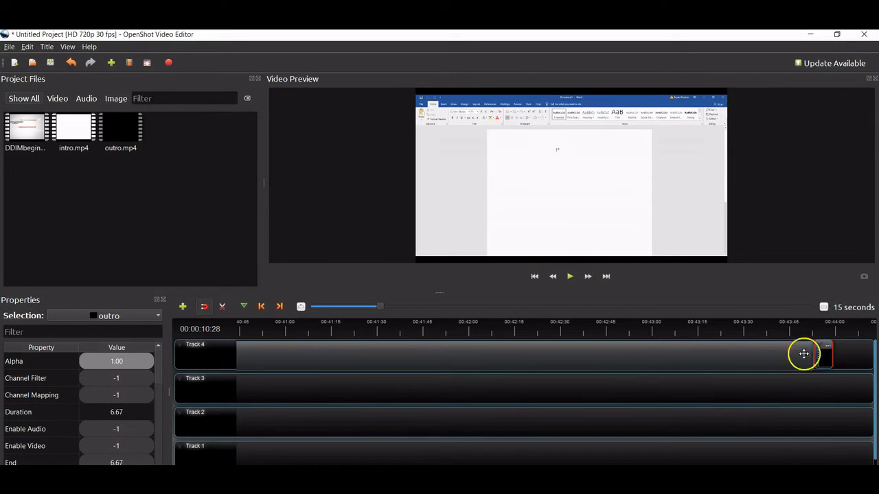
- Place the playhead just before the outro, play through the join into the outro clip, and pause
left_click(795, 328)
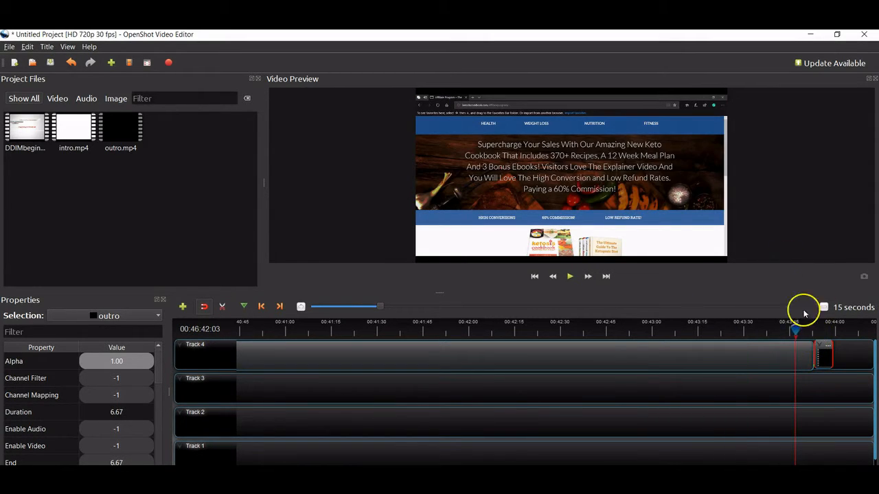
left_click(813, 334)
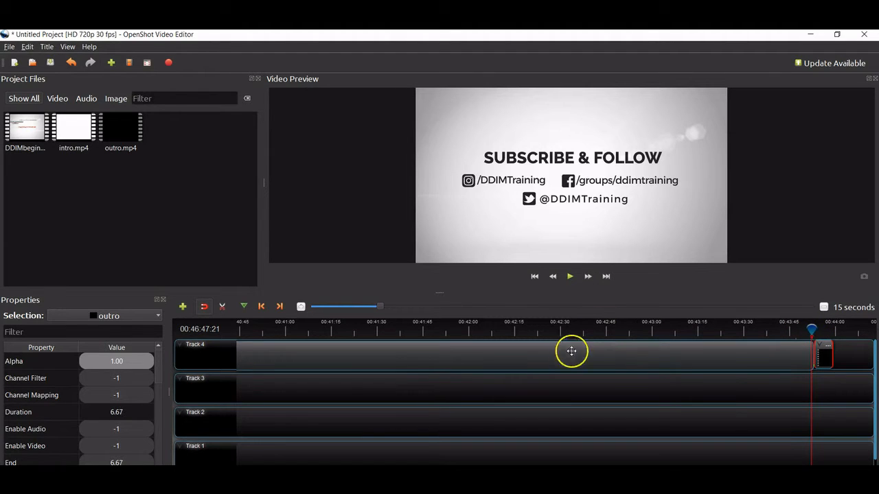
left_click(570, 276)
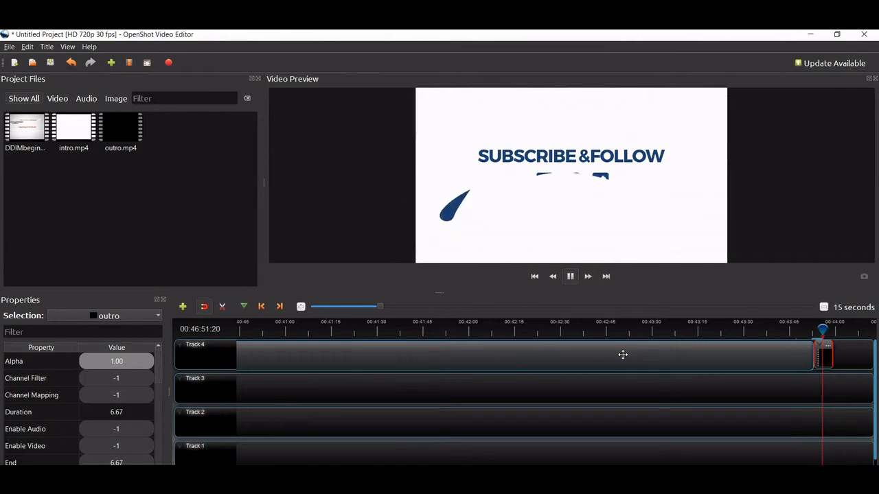
left_click(570, 276)
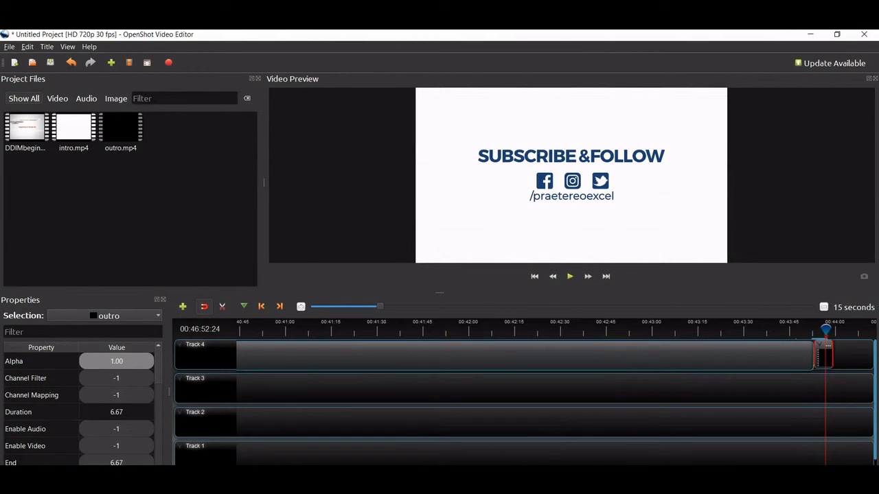
- Bring up the project's file commands for saving and exporting
scroll(555, 402, "left", 15)
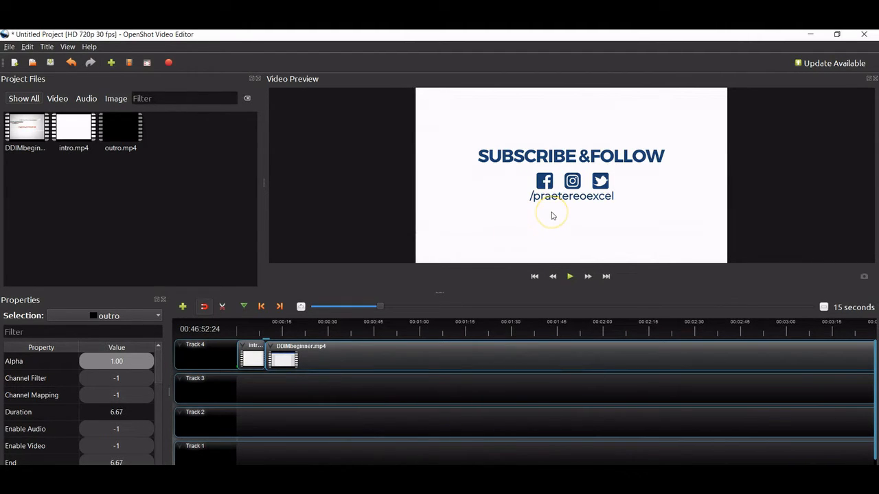
left_click(10, 47)
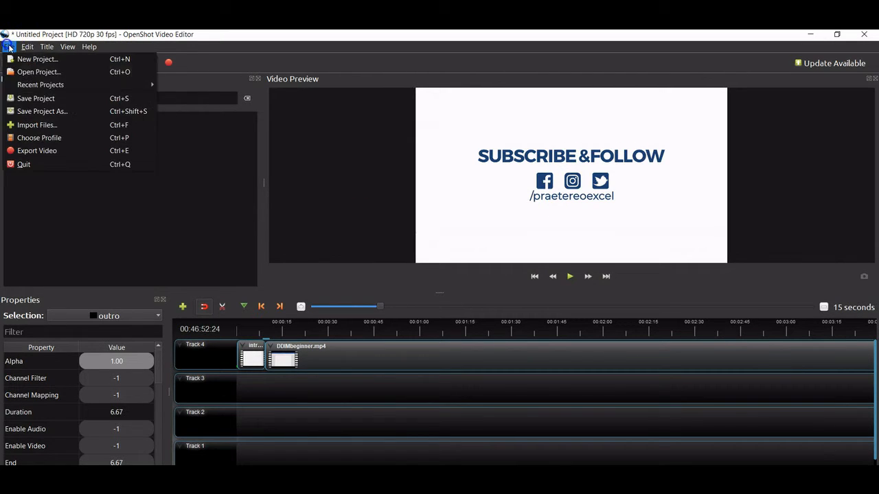